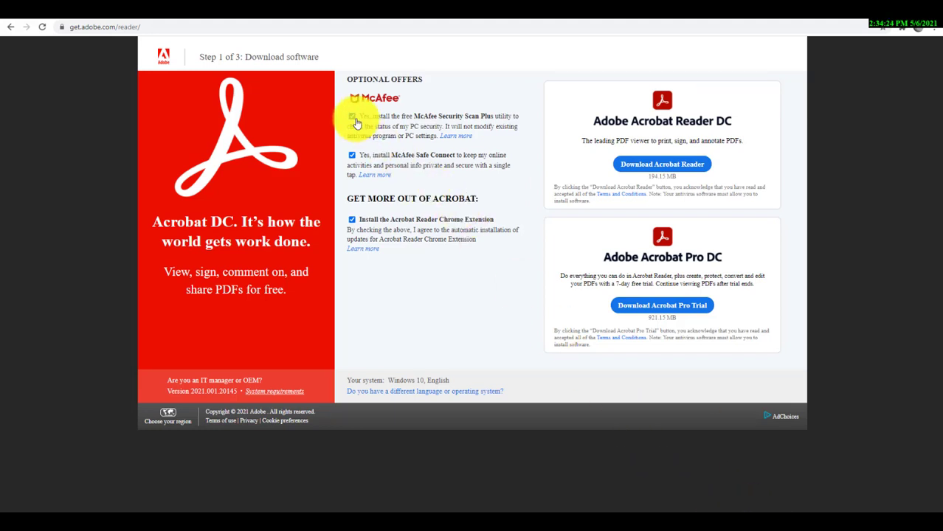
- Download Acrobat Reader DC without the two McAfee offers and the Chrome extension, and finish the installer with launching enabled
{"action": "left_click", "coordinate": [352, 117]}
{"action": "left_click", "coordinate": [351, 155]}
{"action": "left_click", "coordinate": [352, 220]}
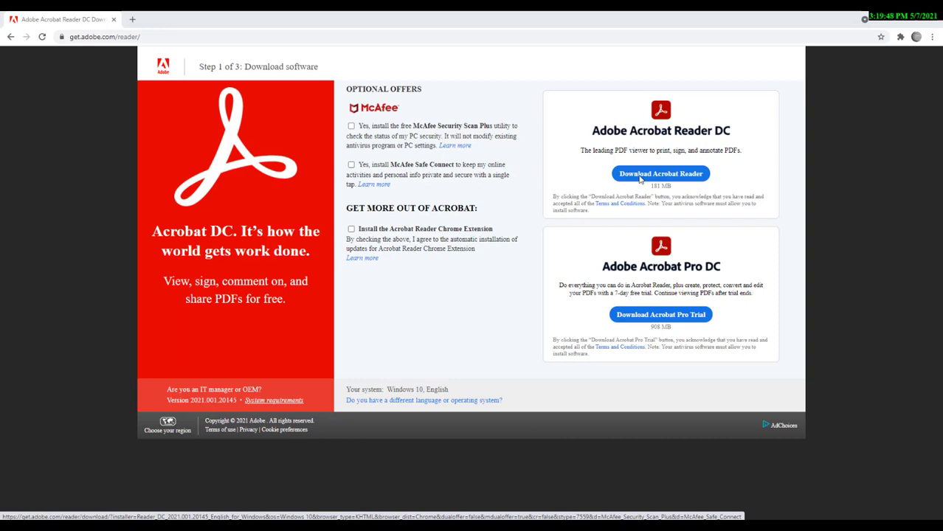
{"action": "left_click", "coordinate": [641, 177]}
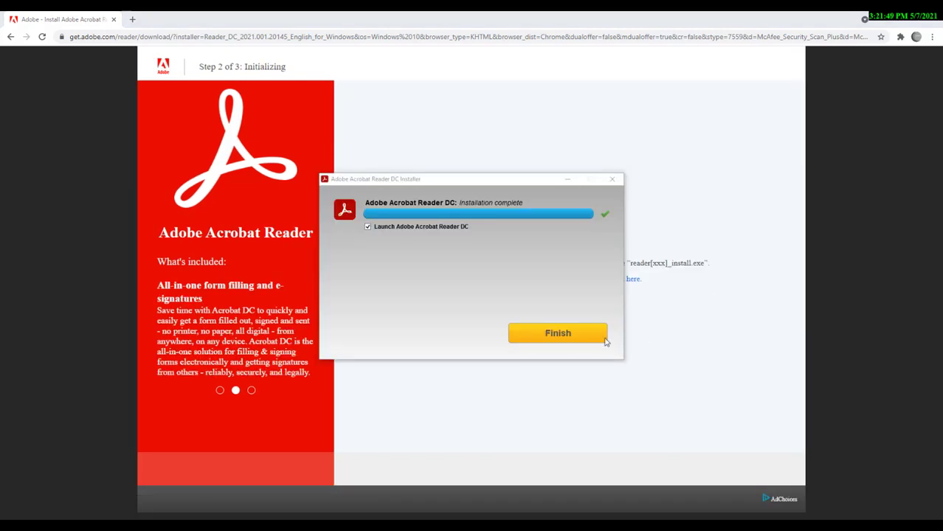
{"action": "left_click", "coordinate": [567, 338]}
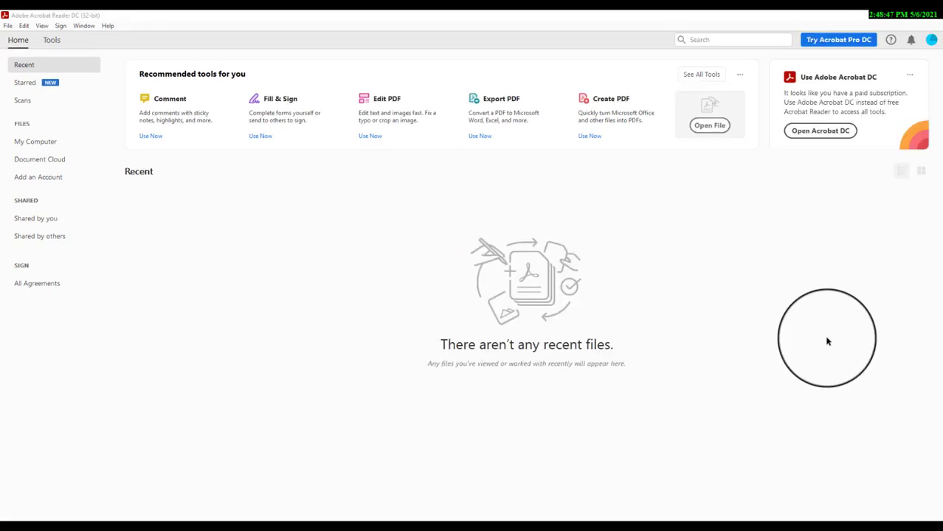
- Open Sample PDF.pdf from the Desktop in the Fill & Sign tool and choose to fill and sign it yourself
{"action": "left_click", "coordinate": [51, 39]}
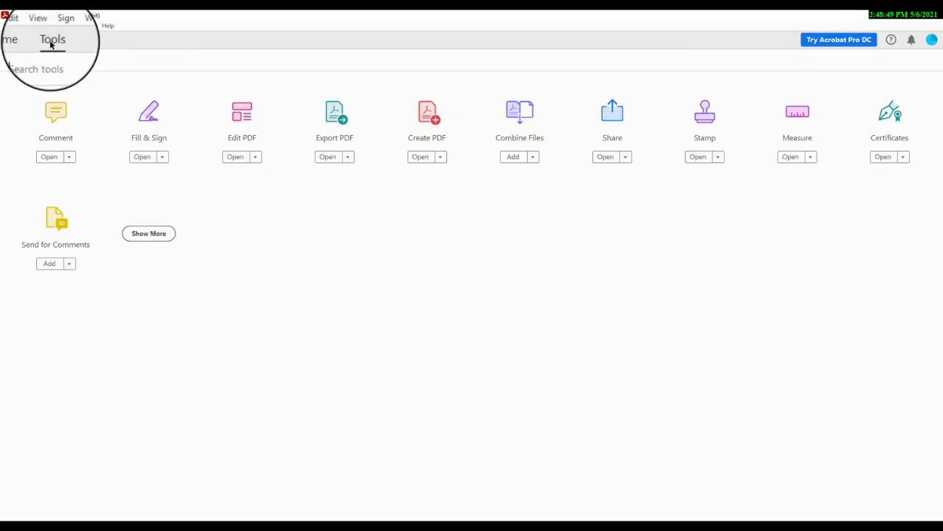
{"action": "left_click", "coordinate": [151, 133]}
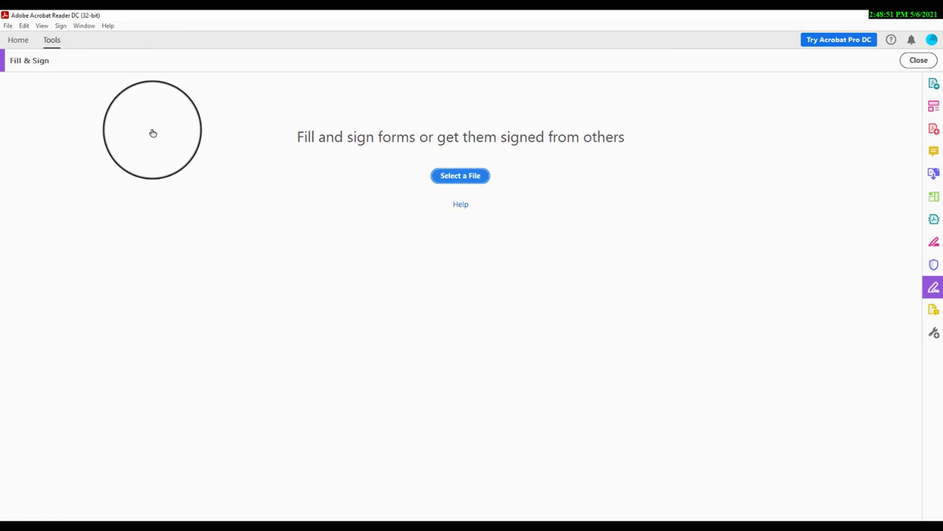
{"action": "left_click", "coordinate": [458, 177]}
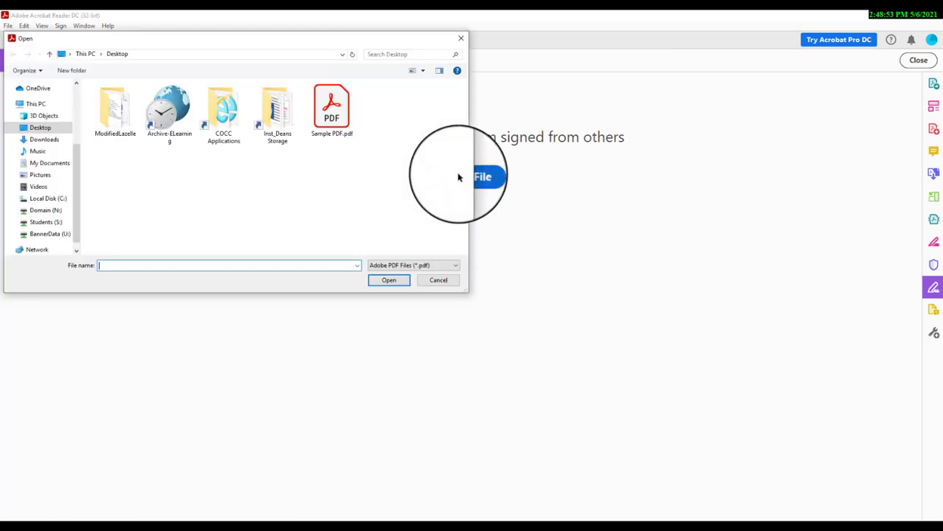
{"action": "left_click", "coordinate": [322, 117]}
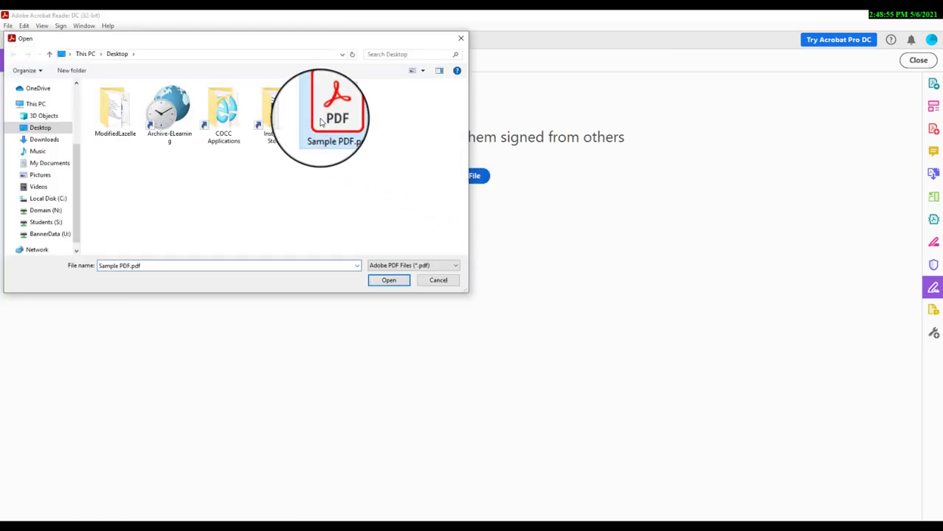
{"action": "left_click", "coordinate": [382, 284]}
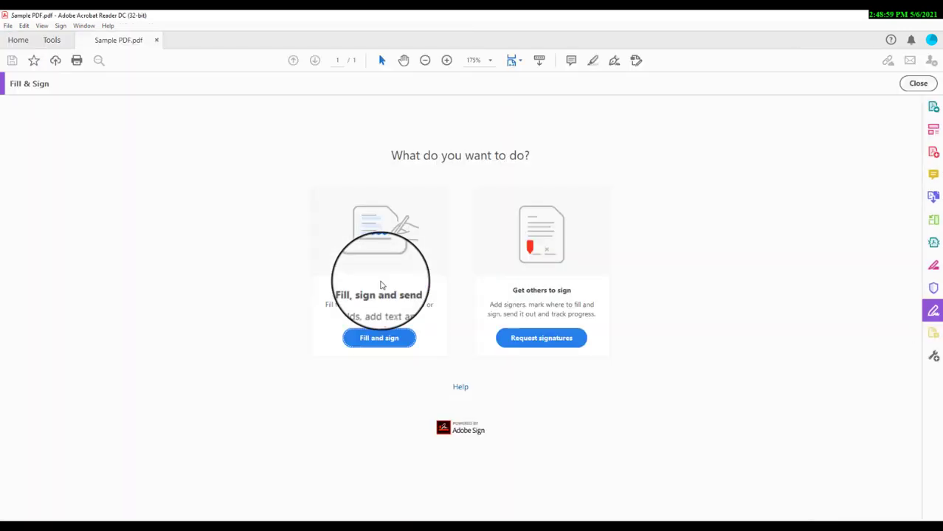
{"action": "left_click", "coordinate": [380, 336]}
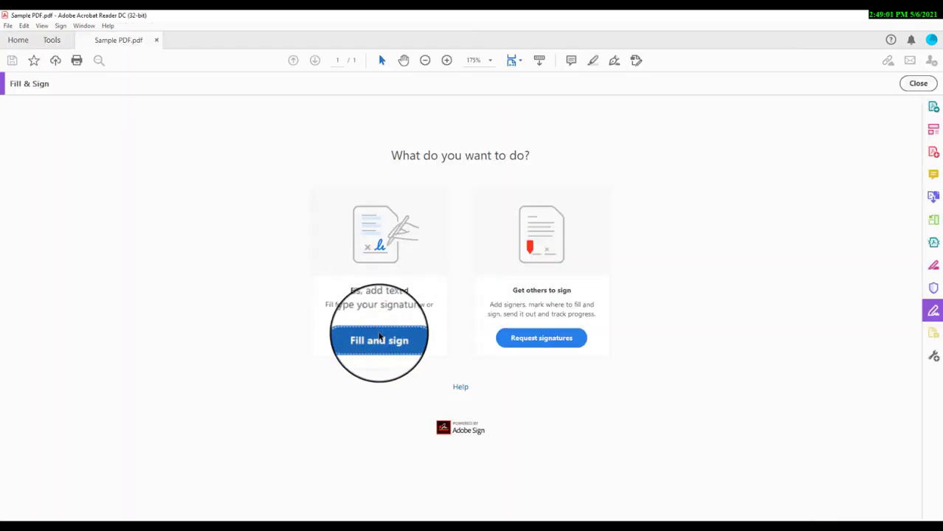
{"action": "left_click", "coordinate": [378, 338]}
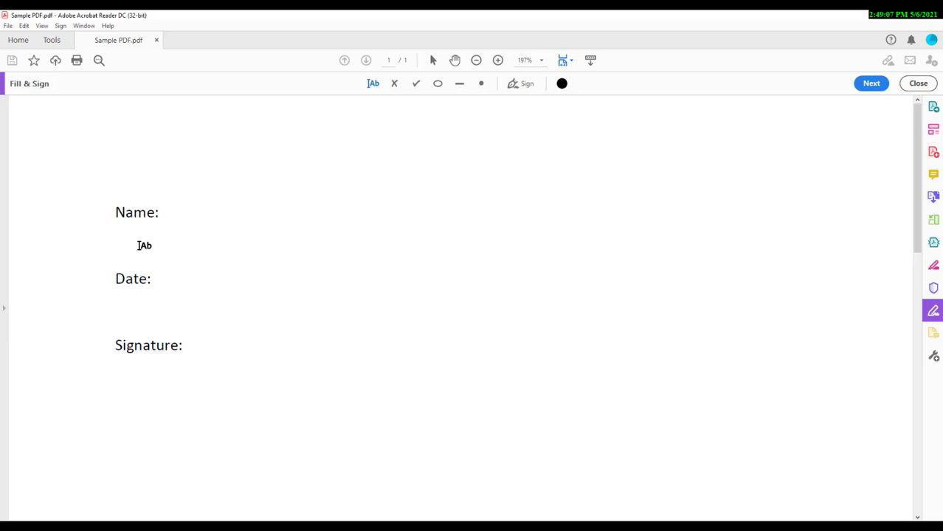
- Fill in the signer's first name beside Name and 5/6/2021 beside Date
{"action": "left_click", "coordinate": [197, 215]}
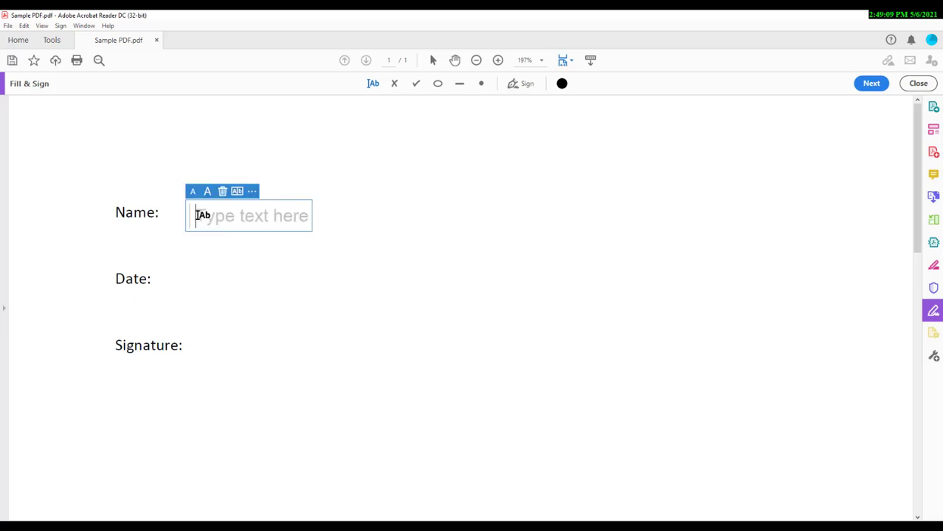
{"action": "type", "text": "Scott"}
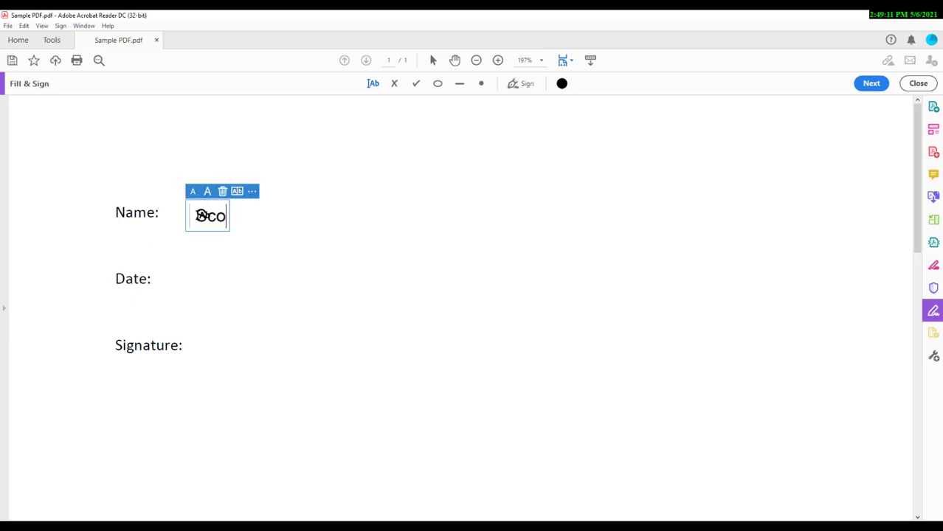
{"action": "left_click", "coordinate": [196, 283]}
{"action": "left_click", "coordinate": [182, 281]}
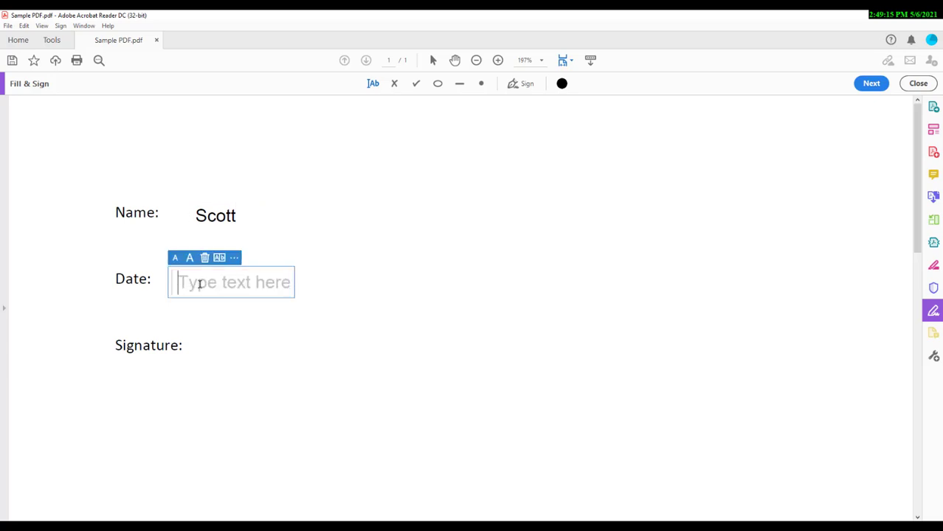
{"action": "type", "text": "5/"}
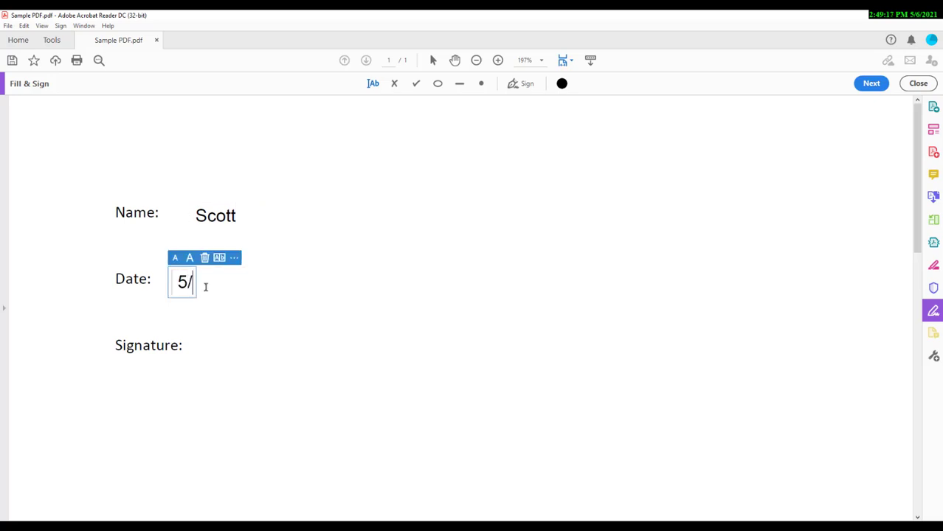
{"action": "type", "text": "6/2021"}
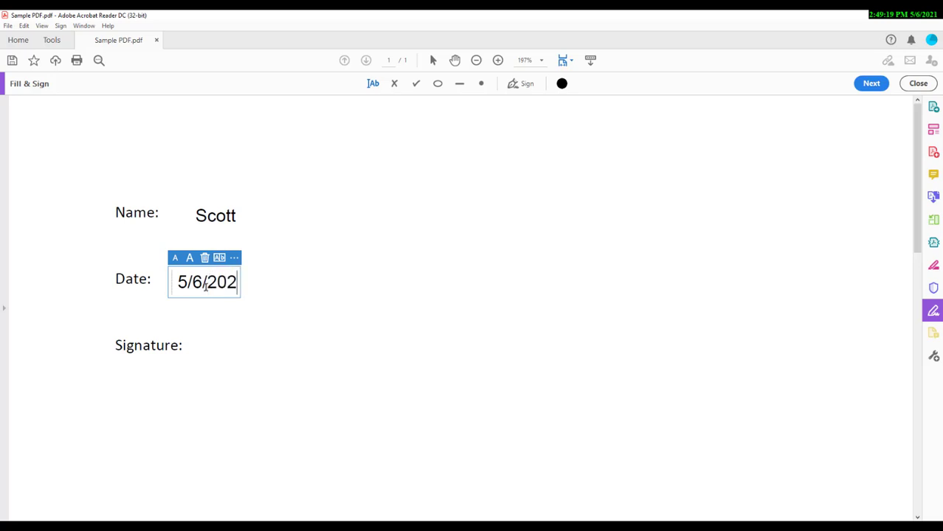
{"action": "left_click", "coordinate": [223, 358]}
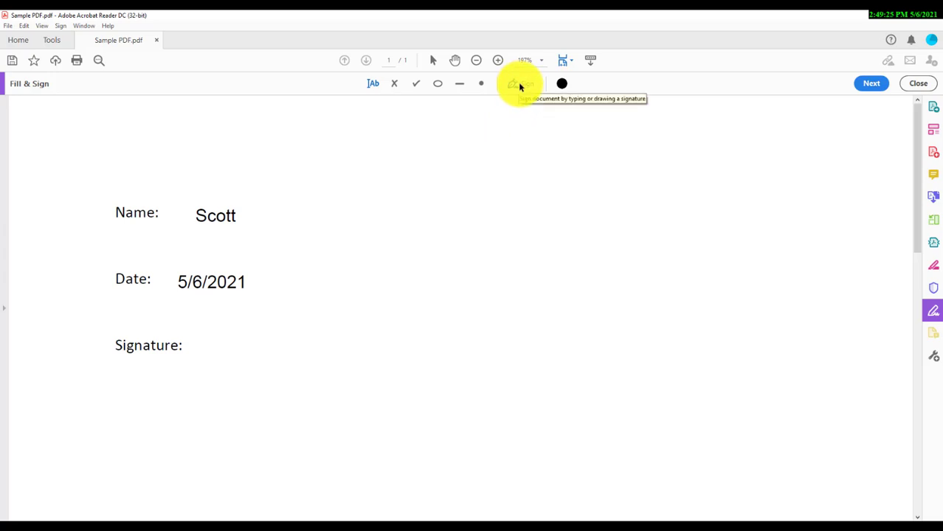
- Add the signer's initials in the typed style, keep them saved, and place them beside the Signature label
{"action": "left_click", "coordinate": [519, 84]}
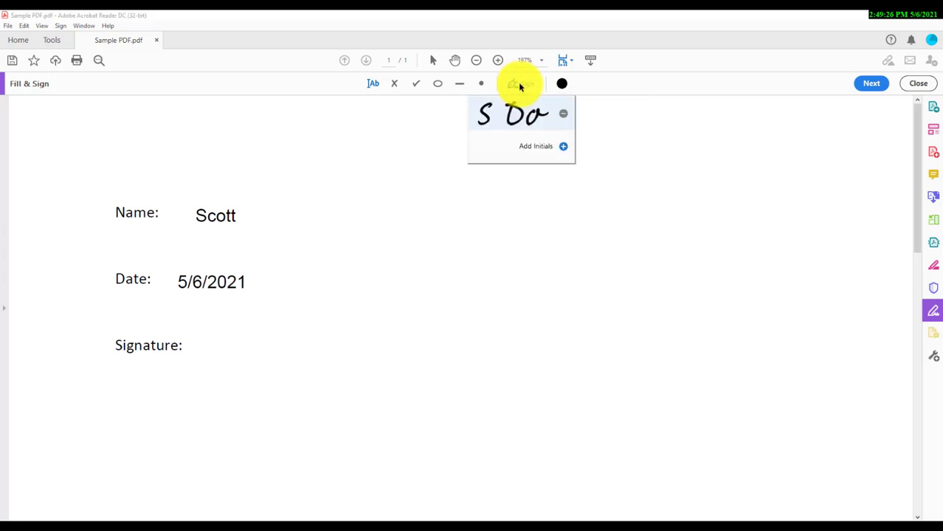
{"action": "left_click", "coordinate": [565, 150]}
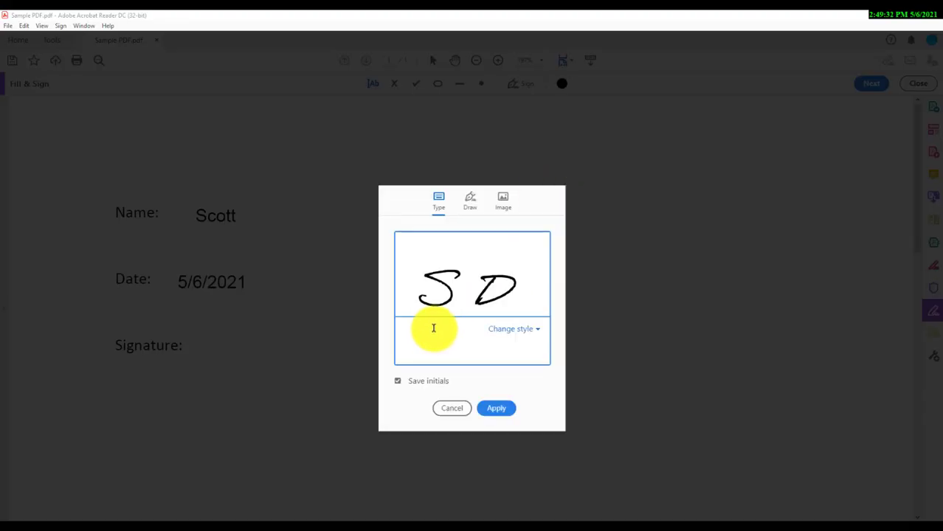
{"action": "left_click", "coordinate": [494, 411]}
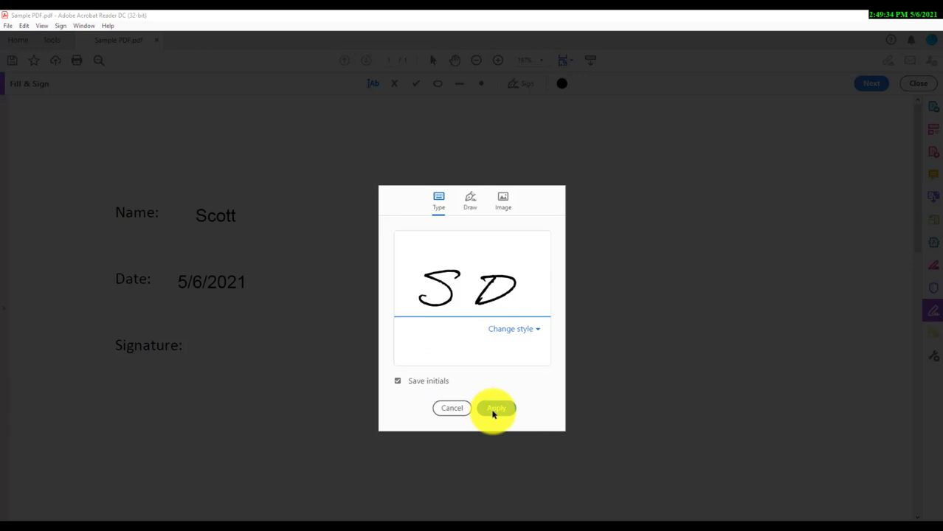
{"action": "left_click", "coordinate": [221, 348]}
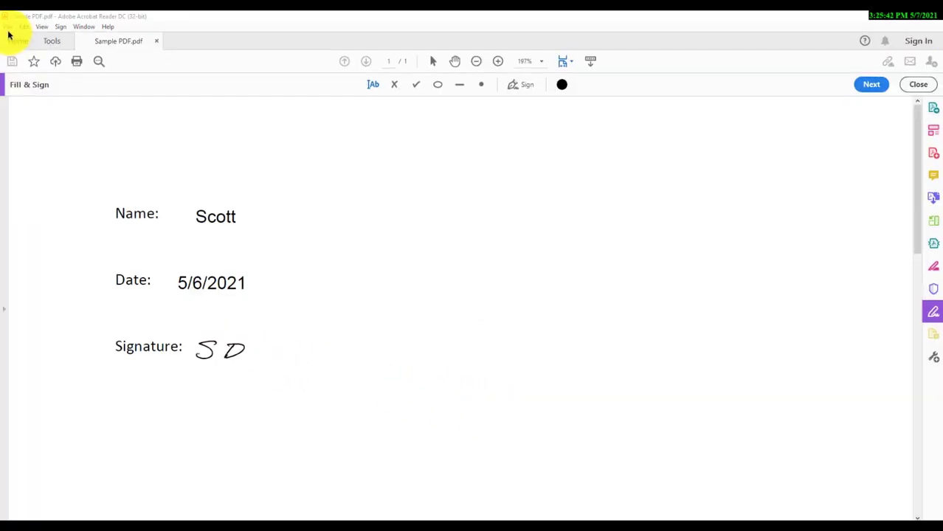
- Start saving a copy of the signed PDF under a different folder, choosing the Desktop as the location
{"action": "left_click", "coordinate": [8, 27]}
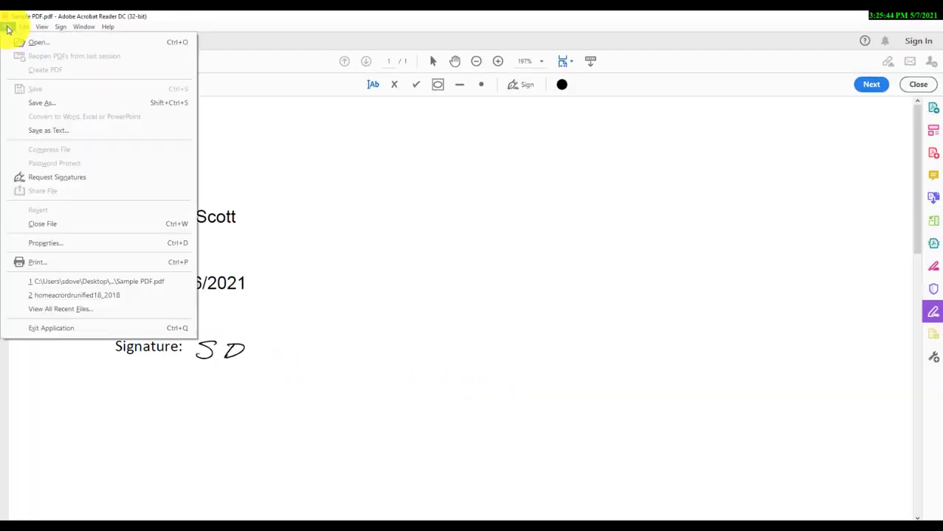
{"action": "left_click", "coordinate": [32, 104]}
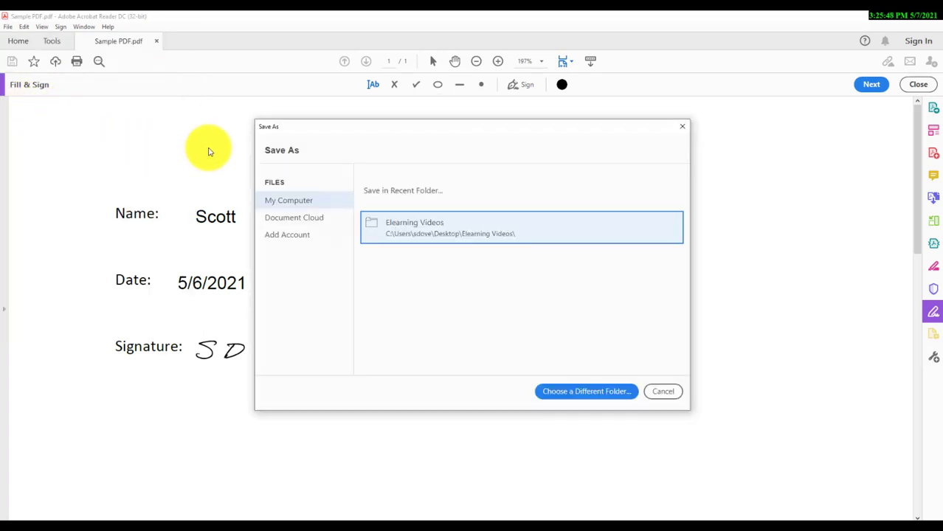
{"action": "left_click", "coordinate": [571, 390]}
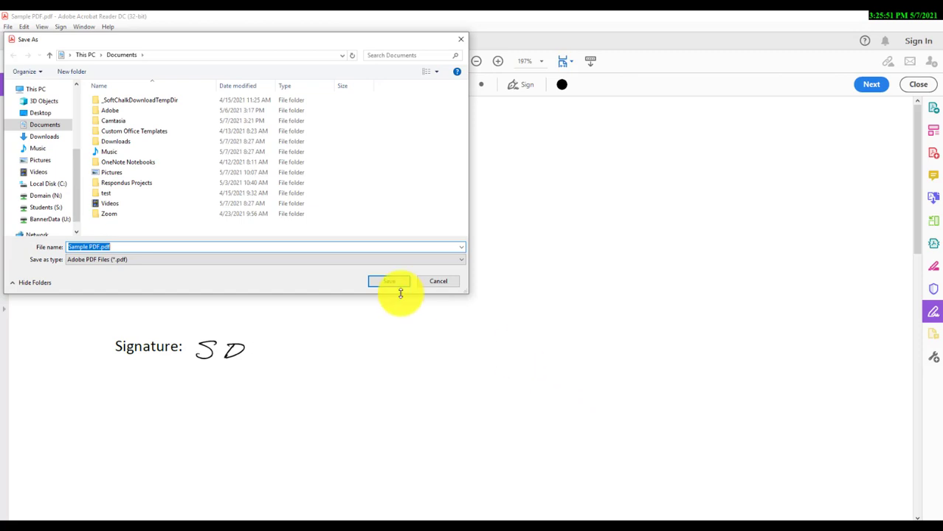
{"action": "left_click", "coordinate": [37, 113]}
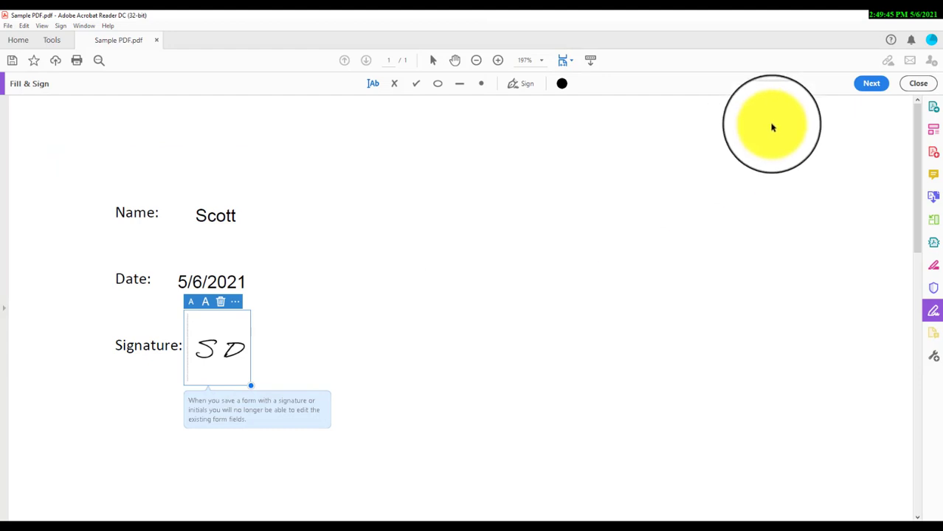
- Save the signed form, create a shareable link to a read-only copy, and copy that link
{"action": "left_click", "coordinate": [862, 87]}
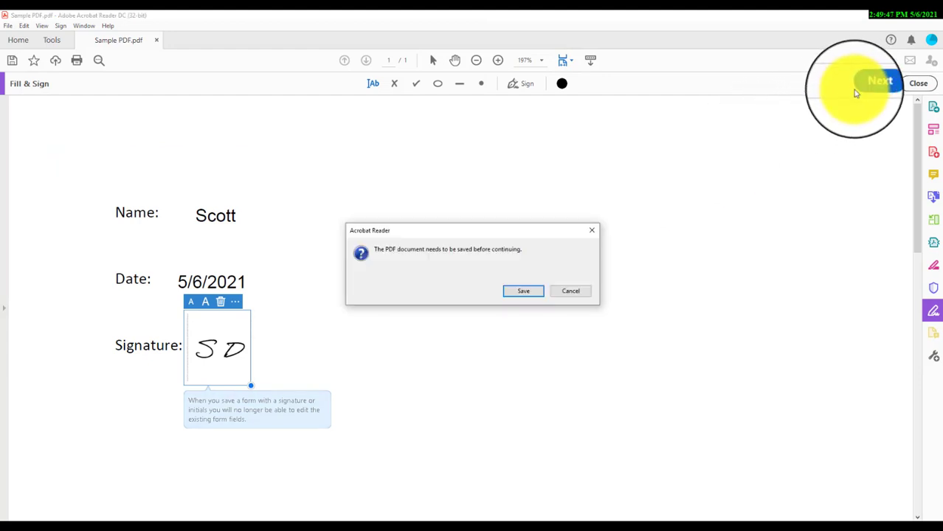
{"action": "left_click", "coordinate": [524, 294]}
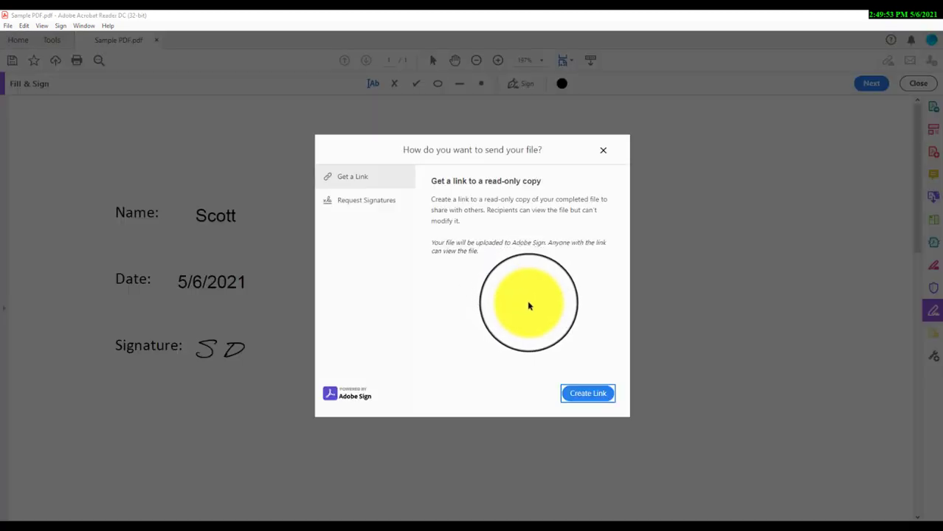
{"action": "left_click", "coordinate": [581, 397]}
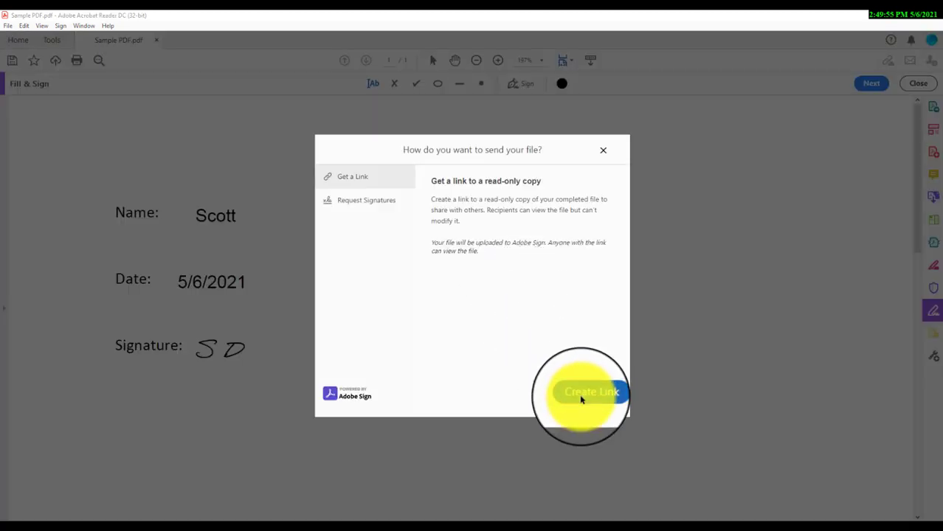
{"action": "left_click", "coordinate": [581, 397]}
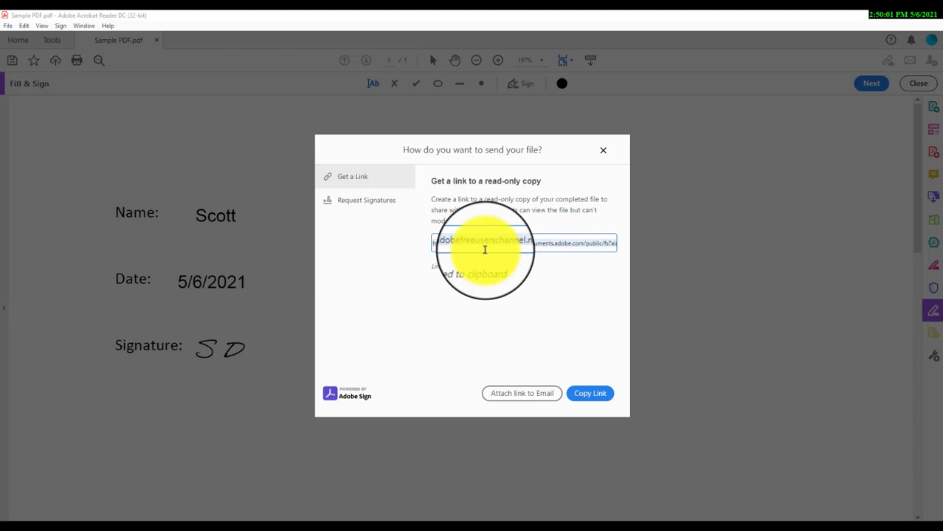
{"action": "left_click", "coordinate": [595, 395]}
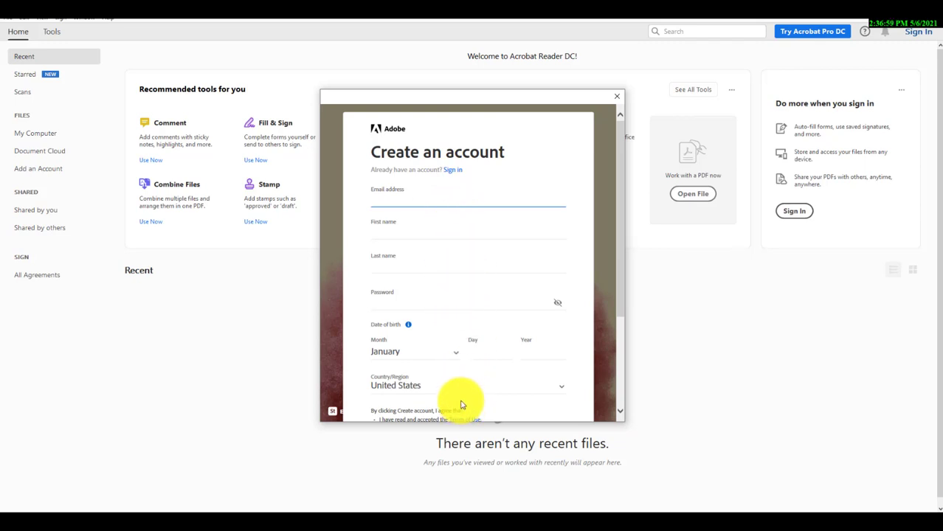
{"action": "scroll", "coordinate": [461, 403], "scroll_direction": "down", "scroll_amount": 4}
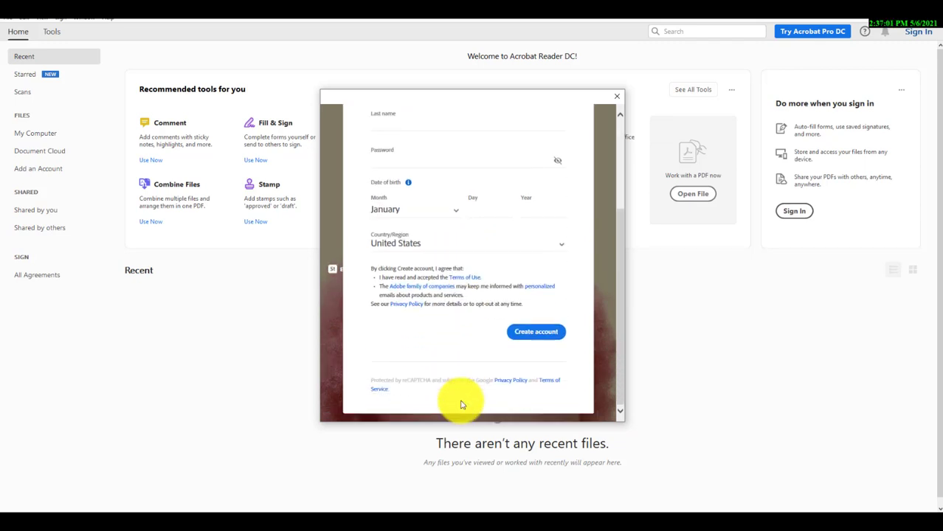
{"action": "scroll", "coordinate": [462, 399], "scroll_direction": "up", "scroll_amount": 3}
{"action": "scroll", "coordinate": [461, 399], "scroll_direction": "up", "scroll_amount": 2}
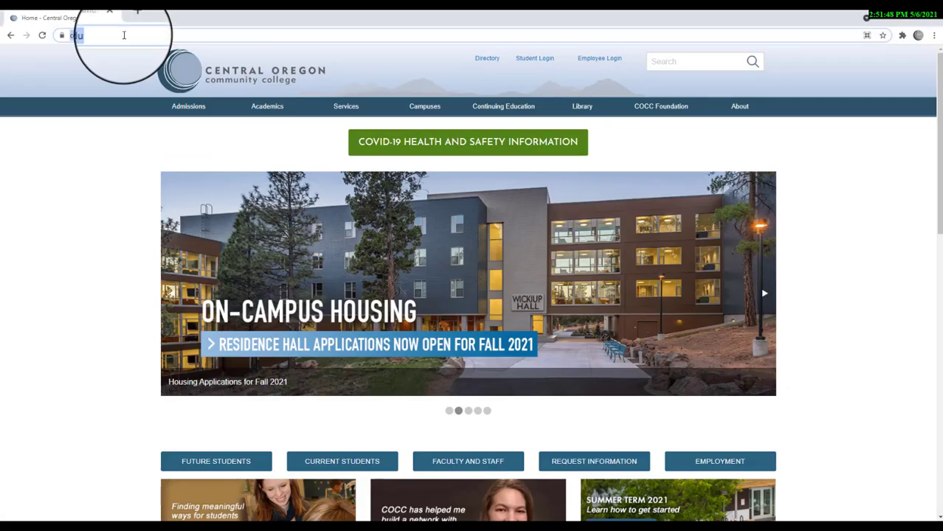
- Open the copied Adobe Sign link in the web browser and download the signed Sample PDF
{"action": "left_click", "coordinate": [124, 34]}
{"action": "key", "text": "ctrl+v"}
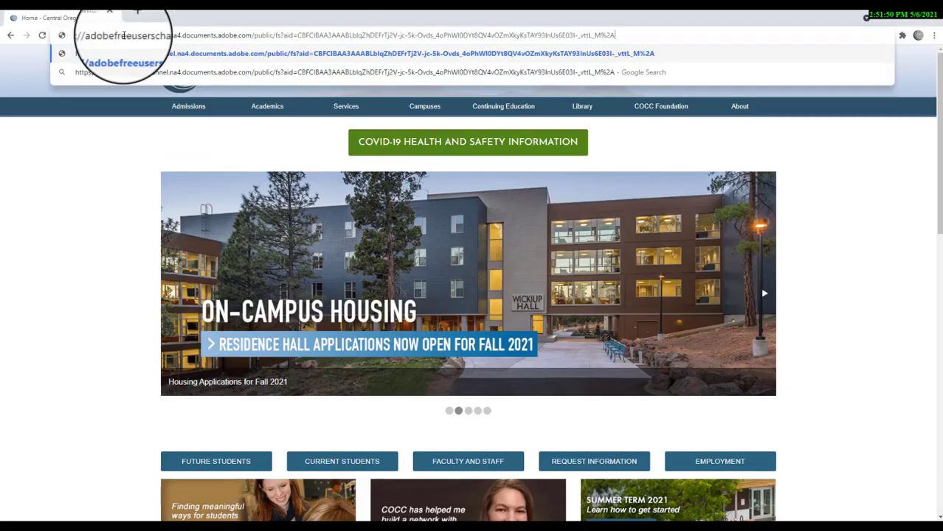
{"action": "key", "text": "Return"}
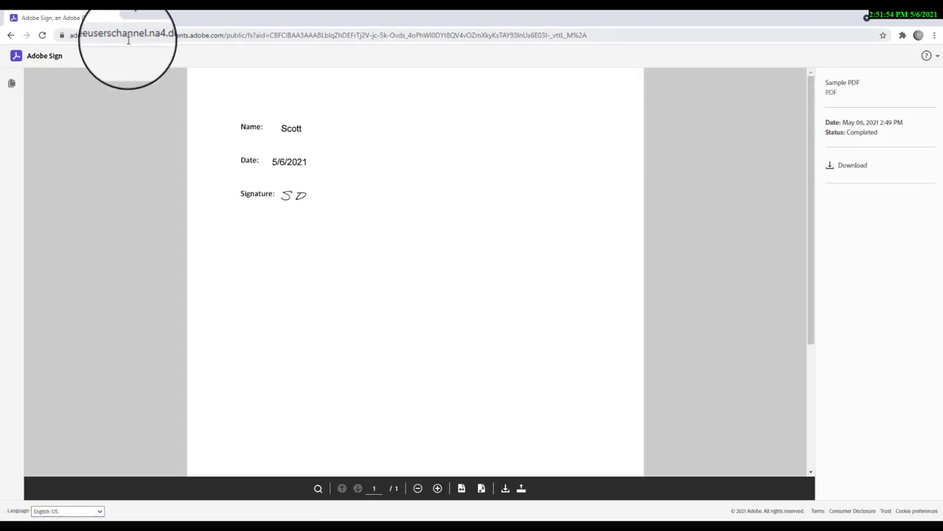
{"action": "left_click", "coordinate": [840, 168]}
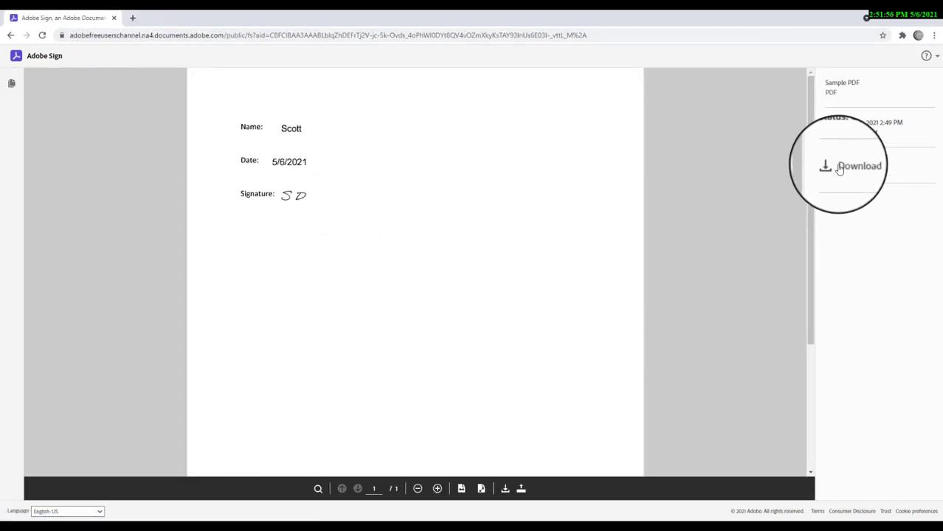